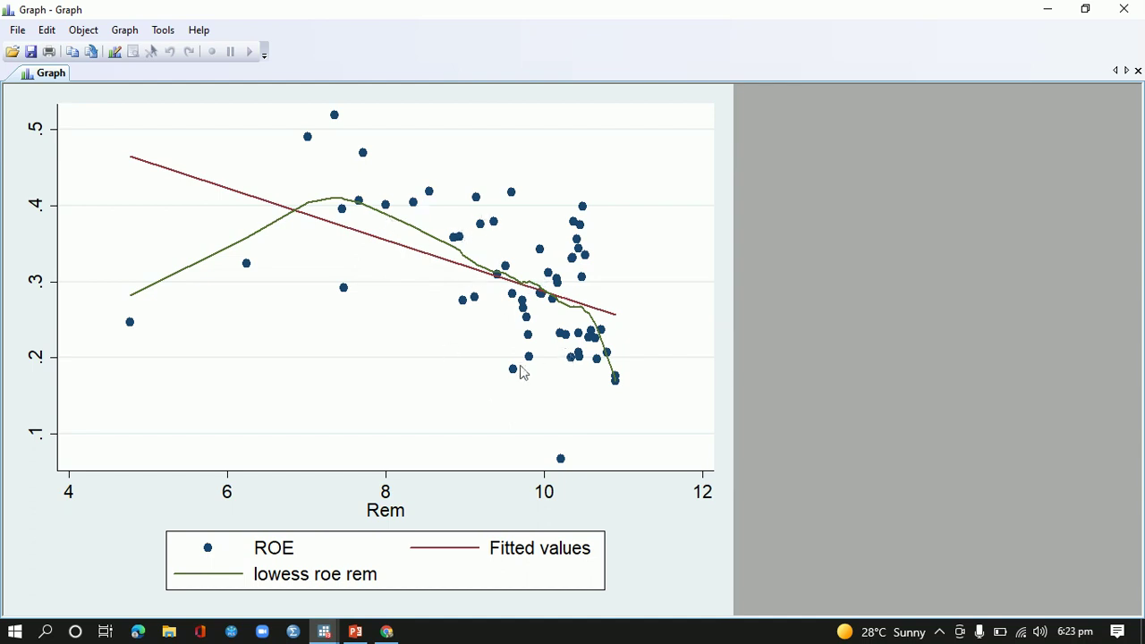
Close the graph and switch to PowerPoint to look up the regression command on the ACPRPLOT Method slide.
click(1123, 9)
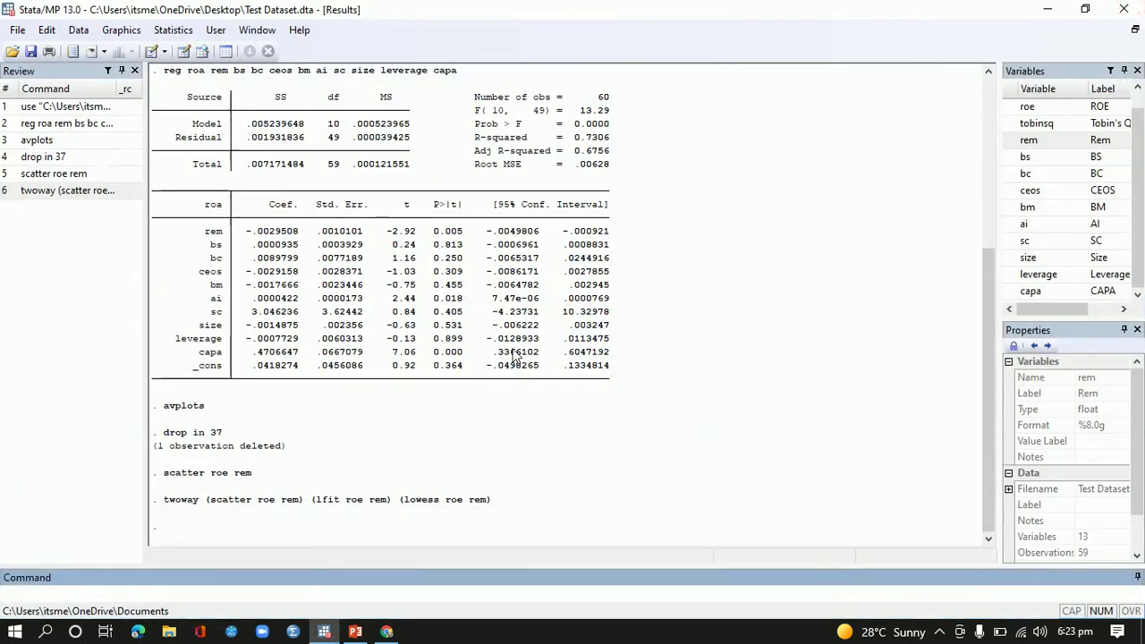
click(355, 632)
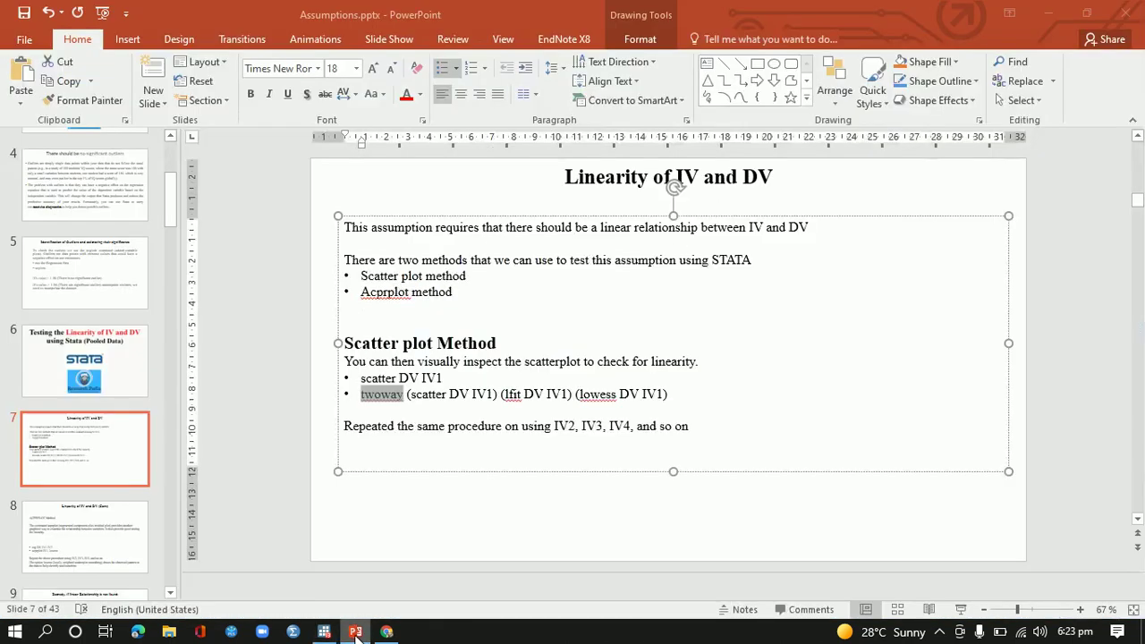
click(1137, 520)
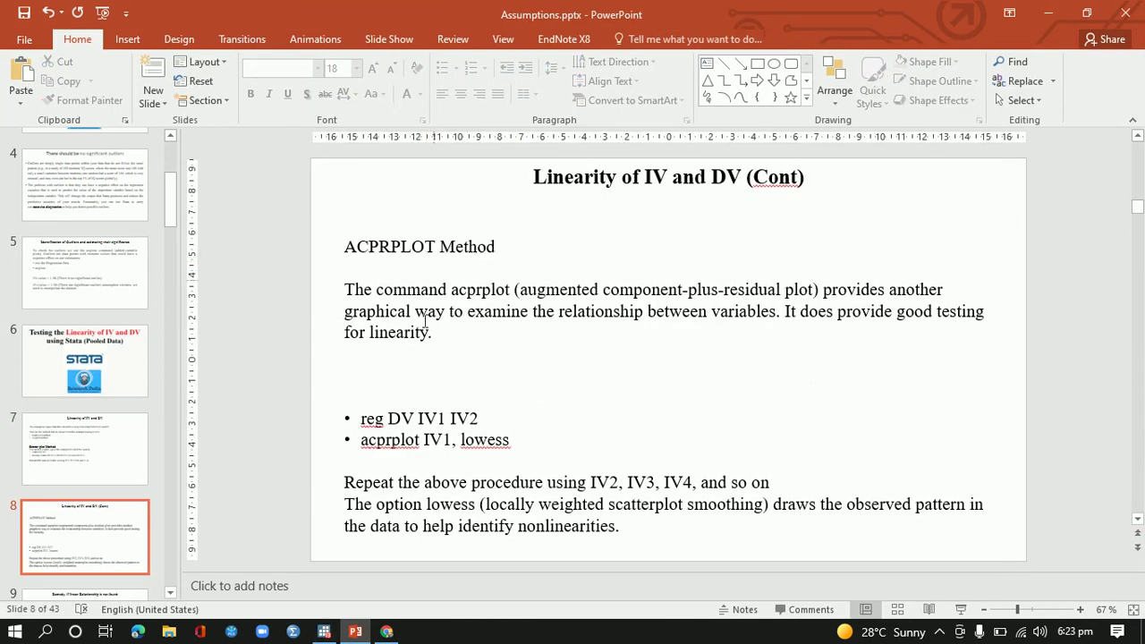
drag(360, 418, 478, 419)
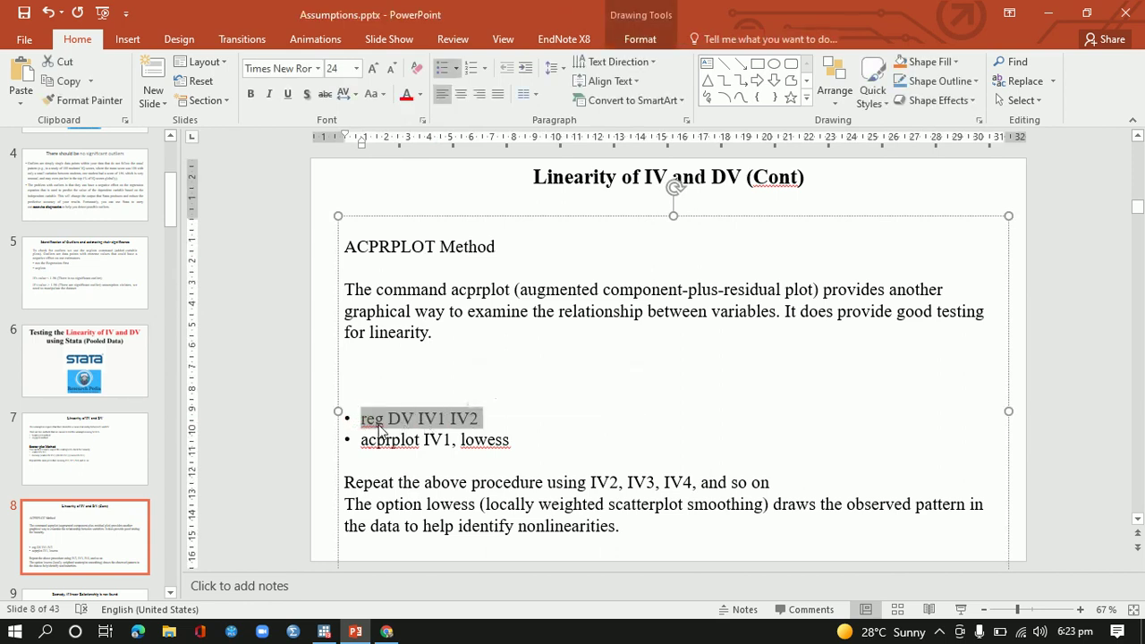
Switch to Stata and regress roe on rem, bs, bc, ceos, bm, ai, sc, size, leverage and capa.
click(323, 631)
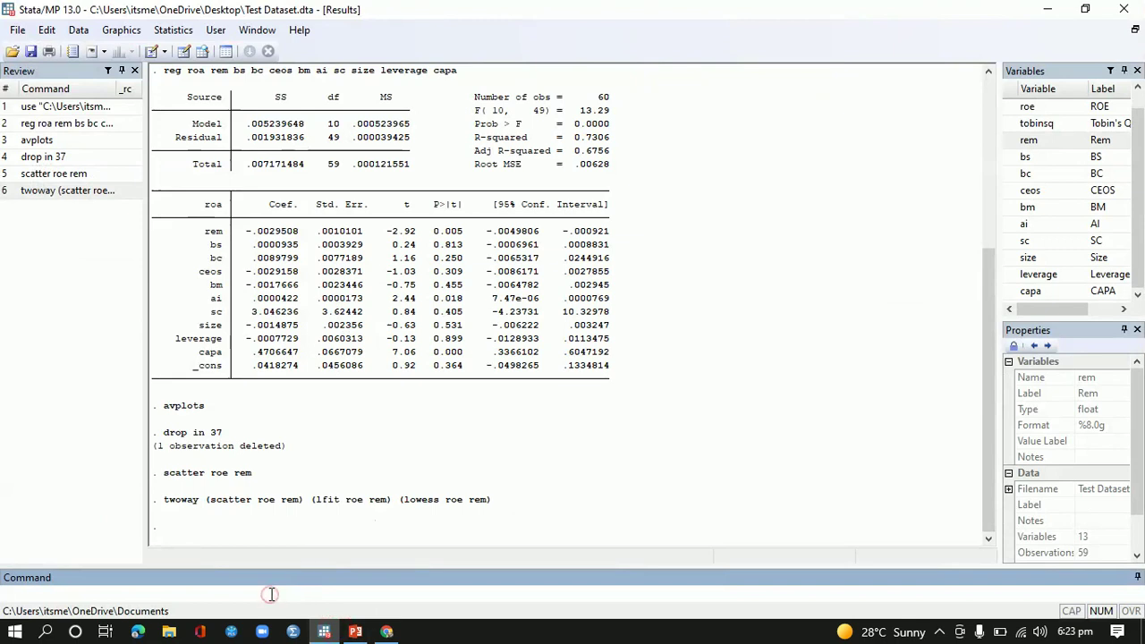
text(reg)
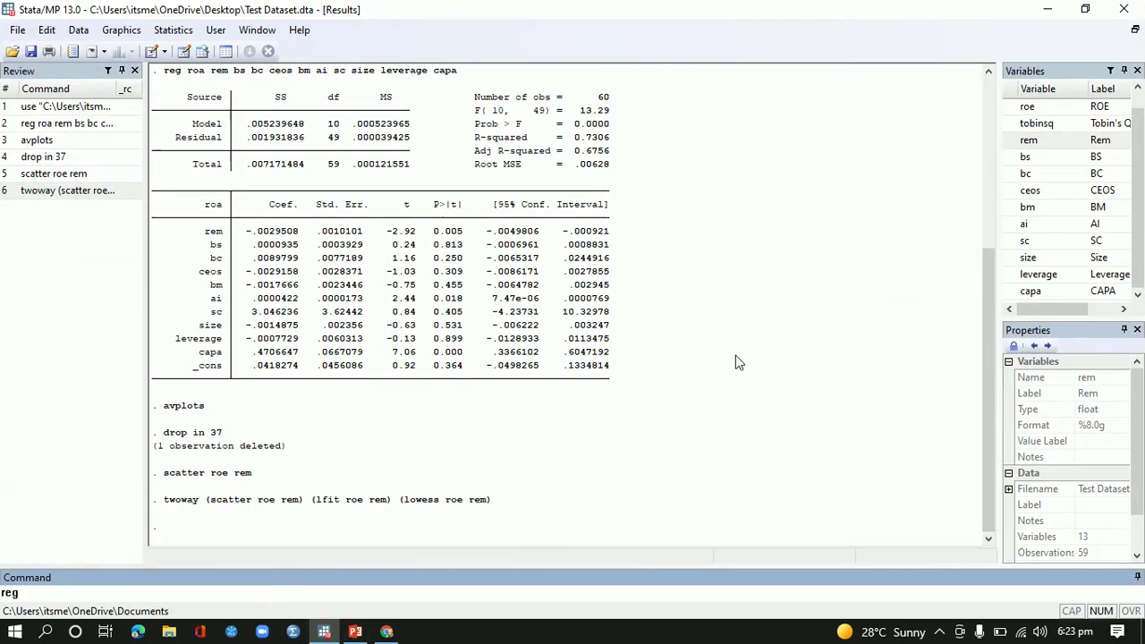
click(1009, 107)
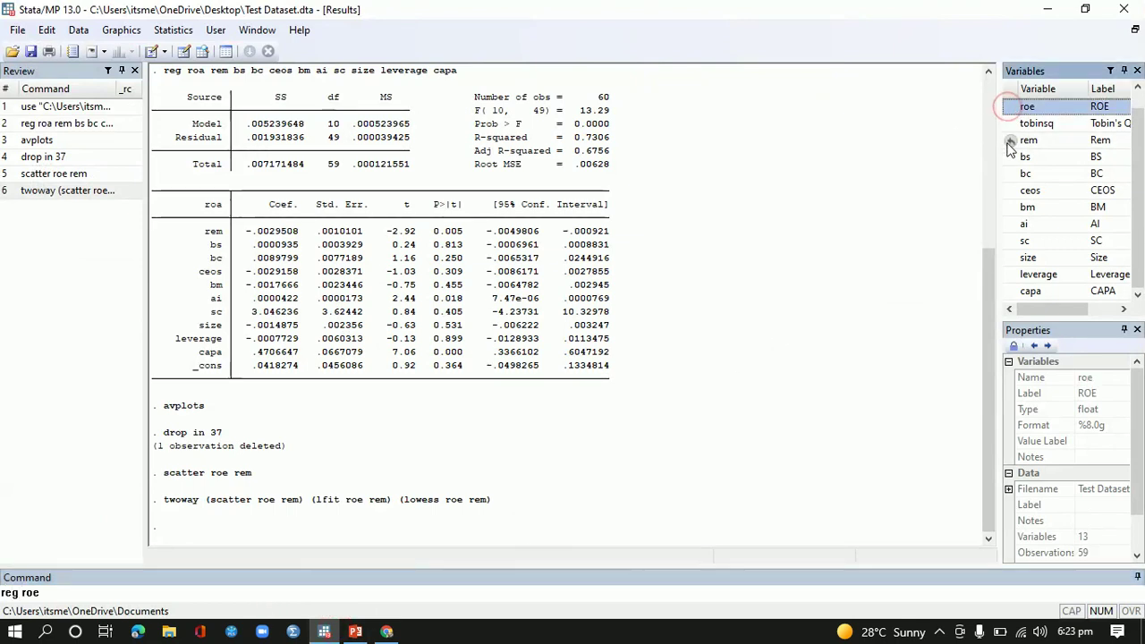
click(1009, 140)
click(1009, 157)
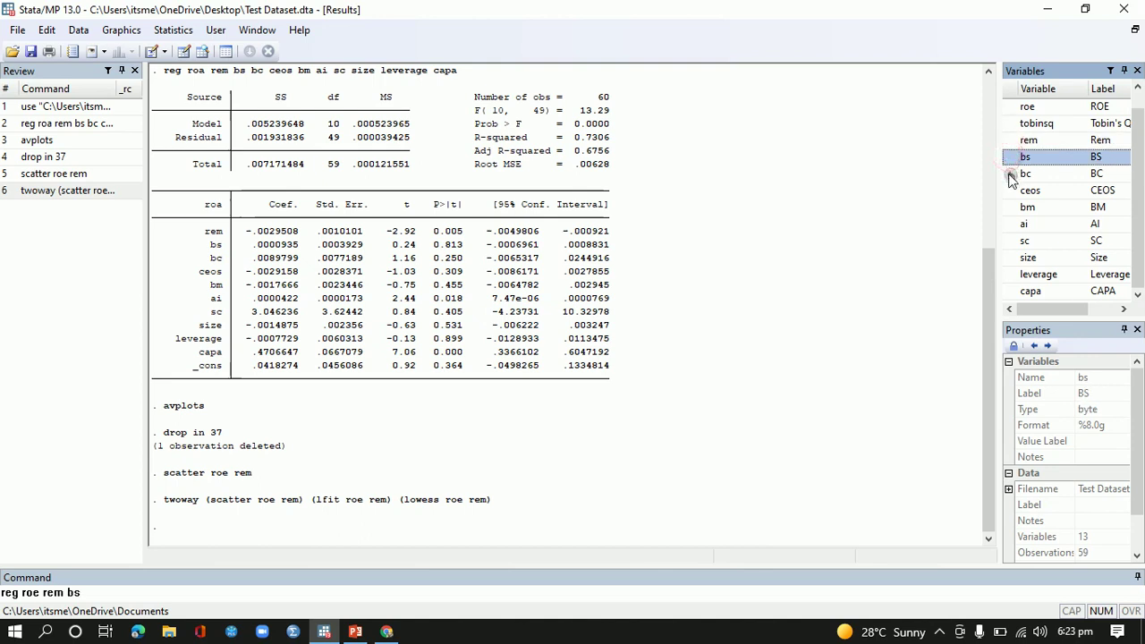
click(1008, 174)
click(1008, 190)
click(1008, 206)
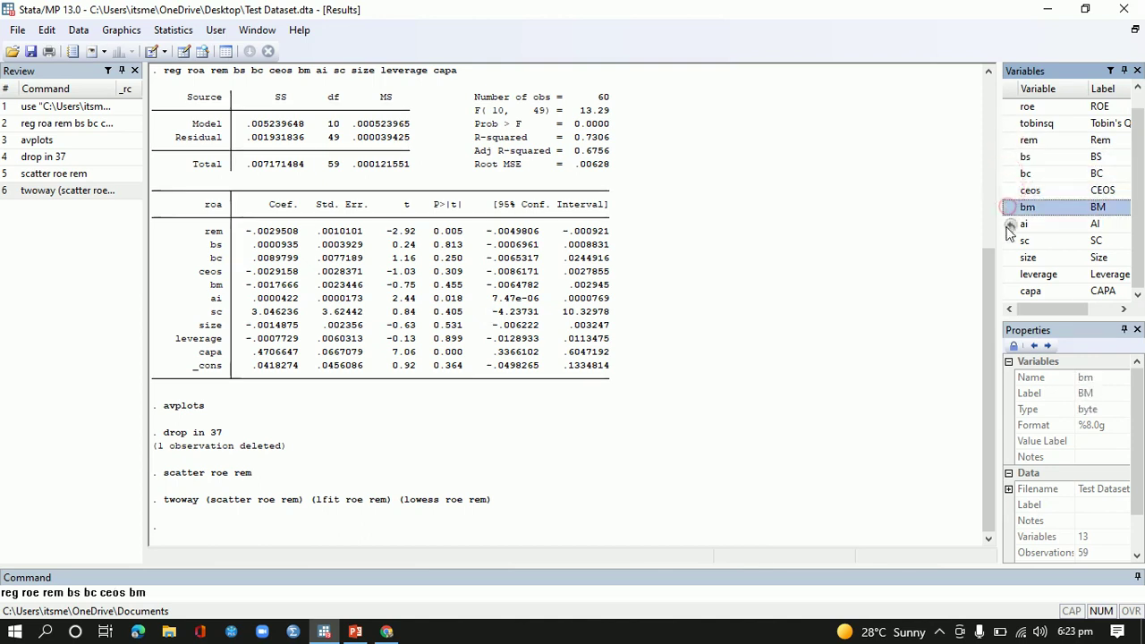
click(1009, 224)
click(1009, 241)
click(1008, 257)
click(1008, 274)
click(1009, 291)
key(Return)
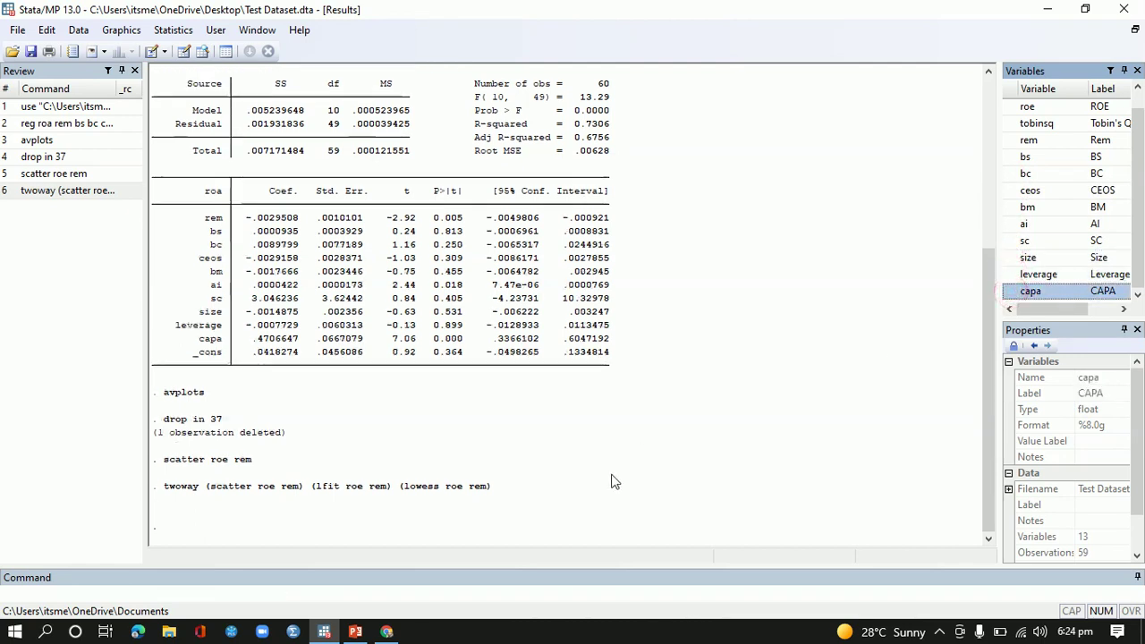
Check the acprplot syntax on the PowerPoint slide and run "acprplot rem, lowess" in Stata.
click(355, 631)
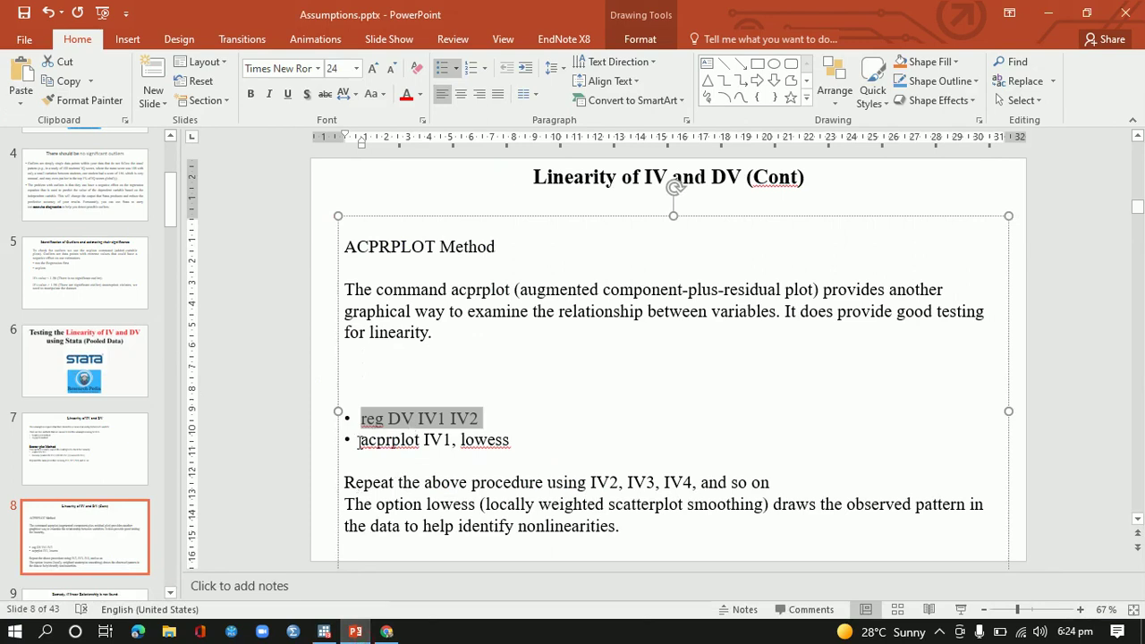
drag(360, 440, 394, 442)
click(324, 631)
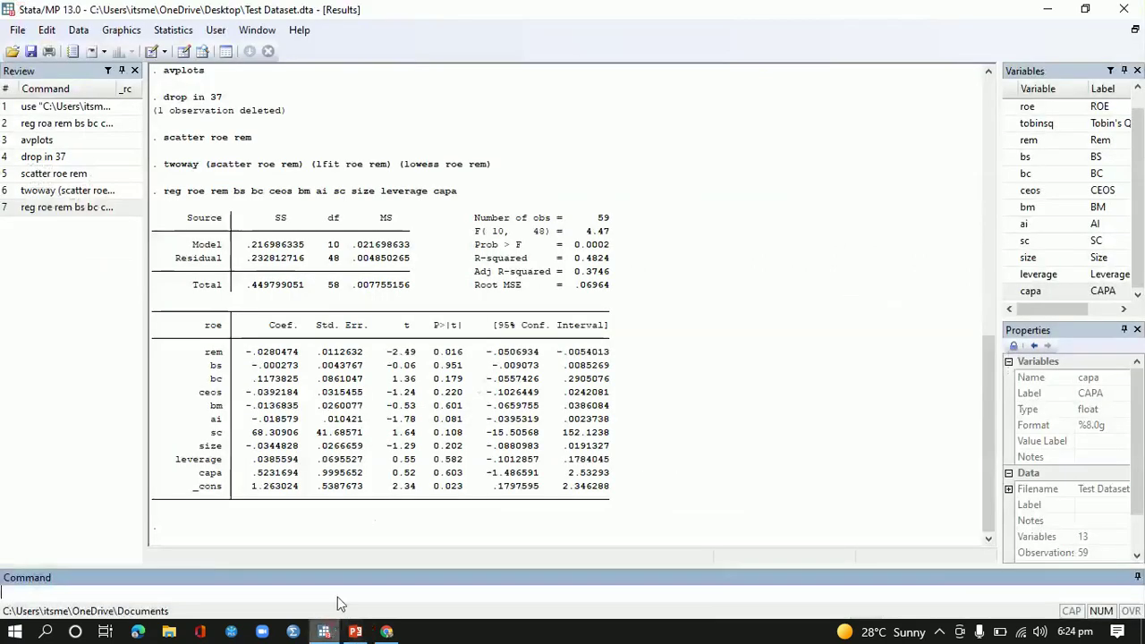
text(acprplot)
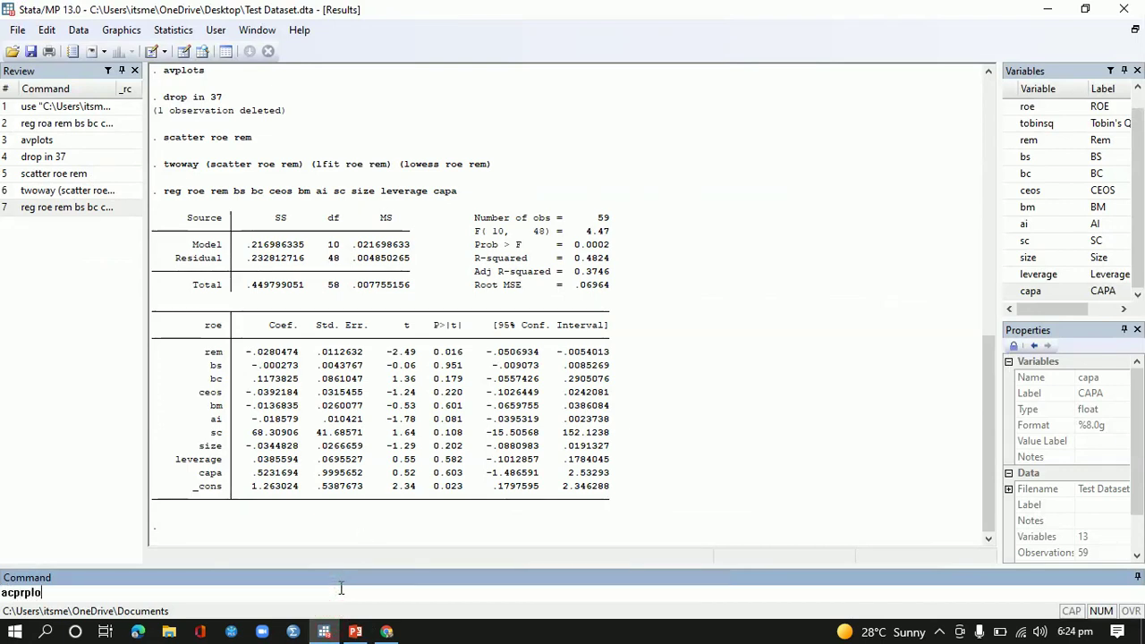
click(1010, 143)
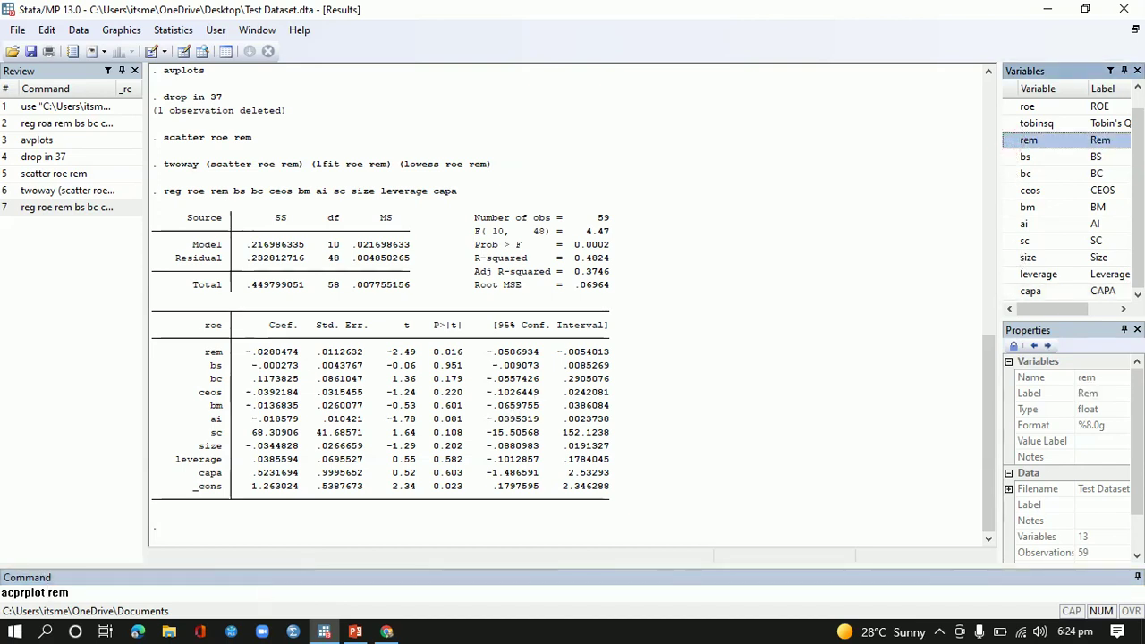
click(130, 593)
text(,)
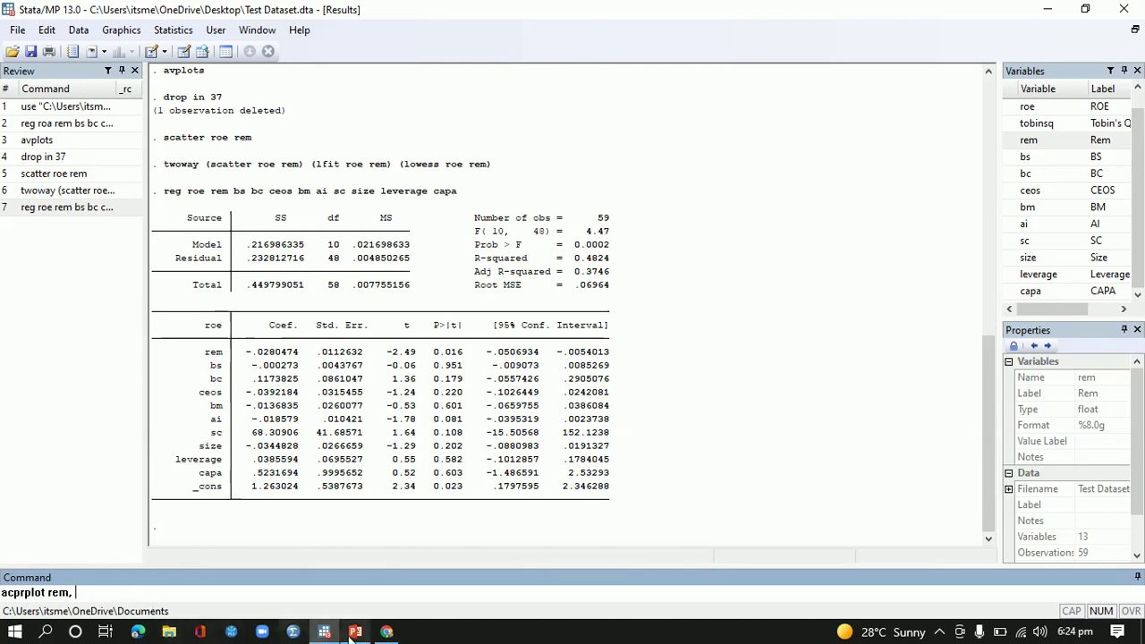
click(354, 632)
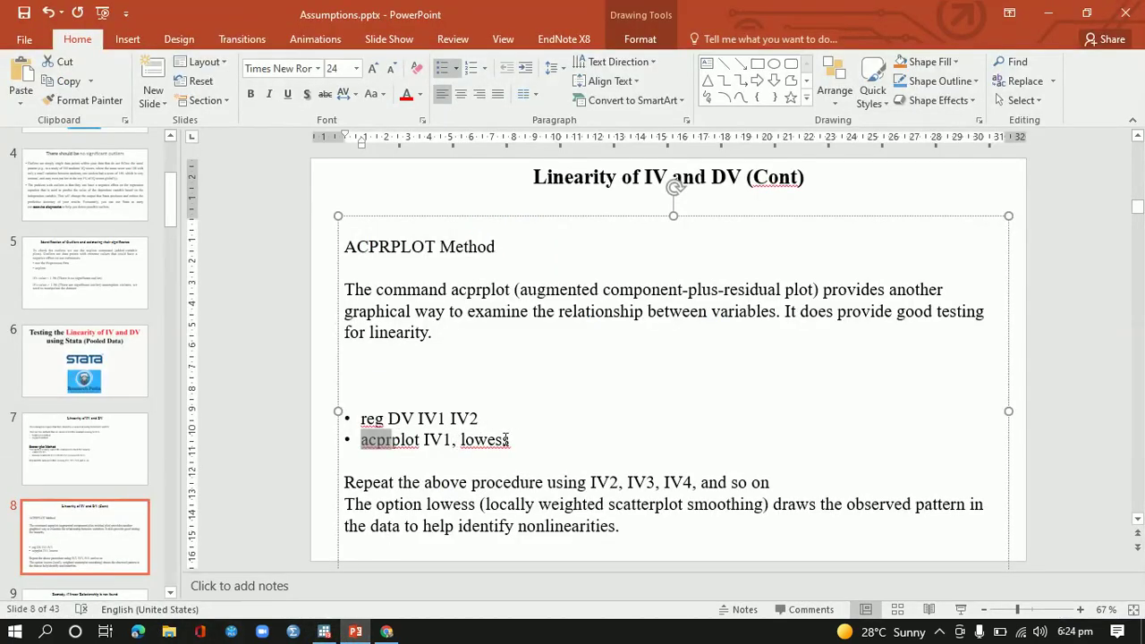
click(354, 630)
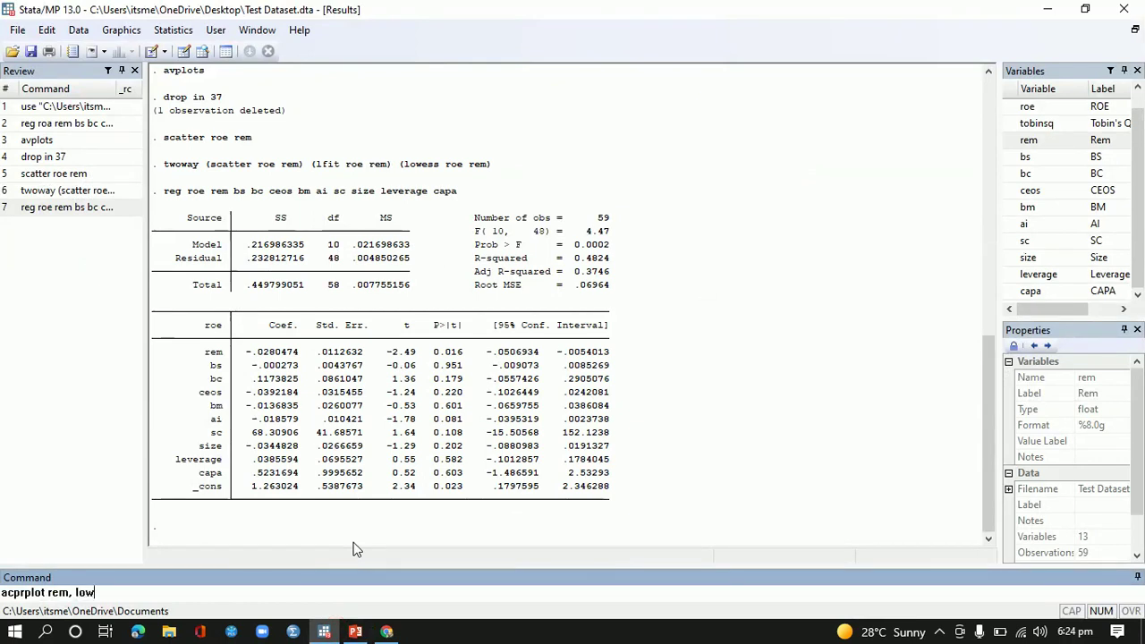
key(Return)
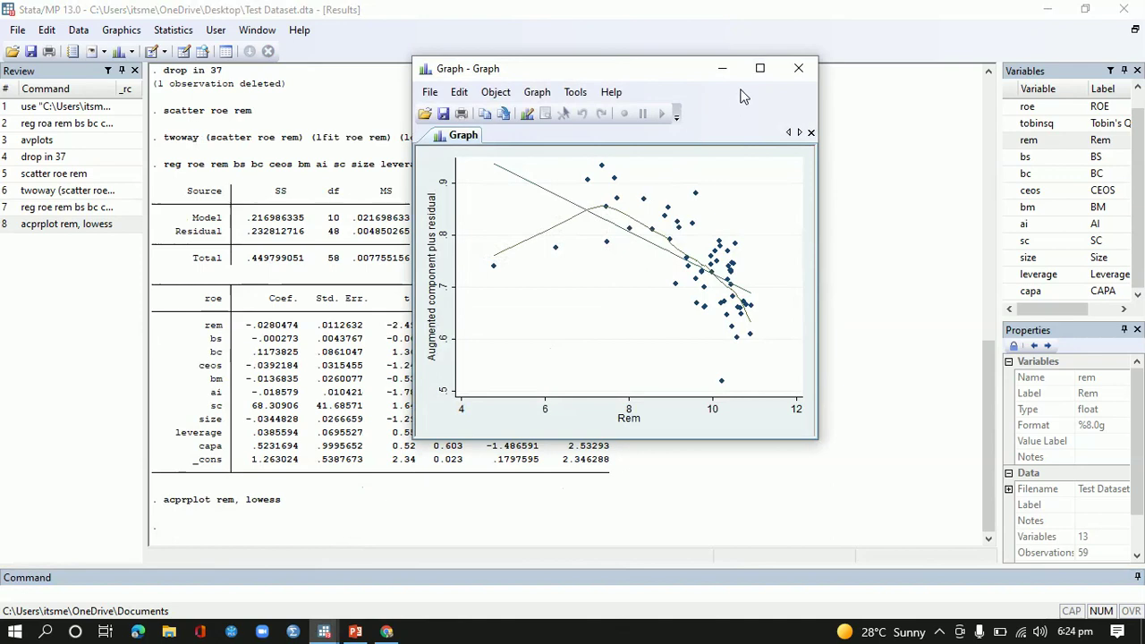
Enlarge the augmented component-plus-residual plot for rem to examine its linearity, and close the graph.
click(759, 68)
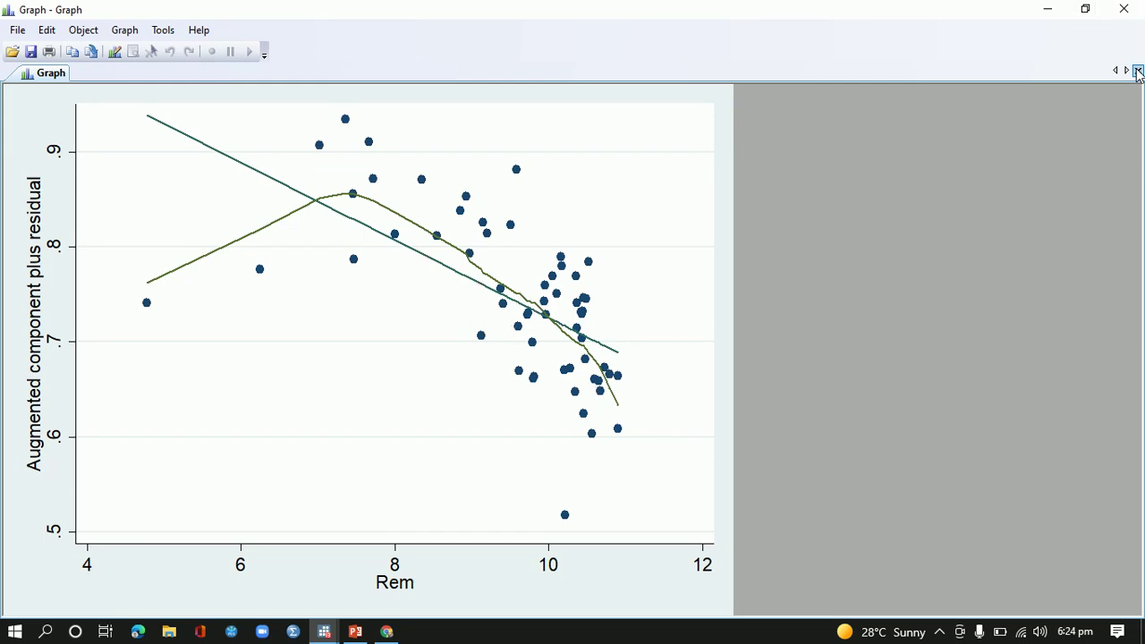
click(1137, 71)
click(1130, 9)
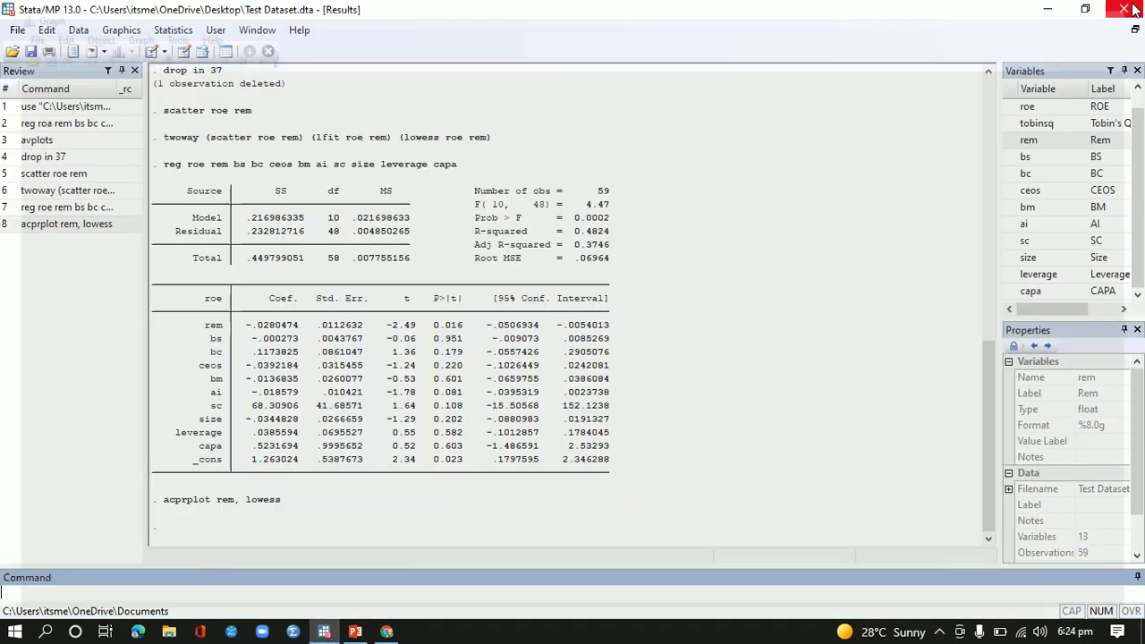
Reuse the earlier scatter command to plot roe against bs, and close the resulting graph.
mouse_move(990, 432)
mouse_down()
mouse_move(983, 280)
mouse_move(983, 431)
mouse_up()
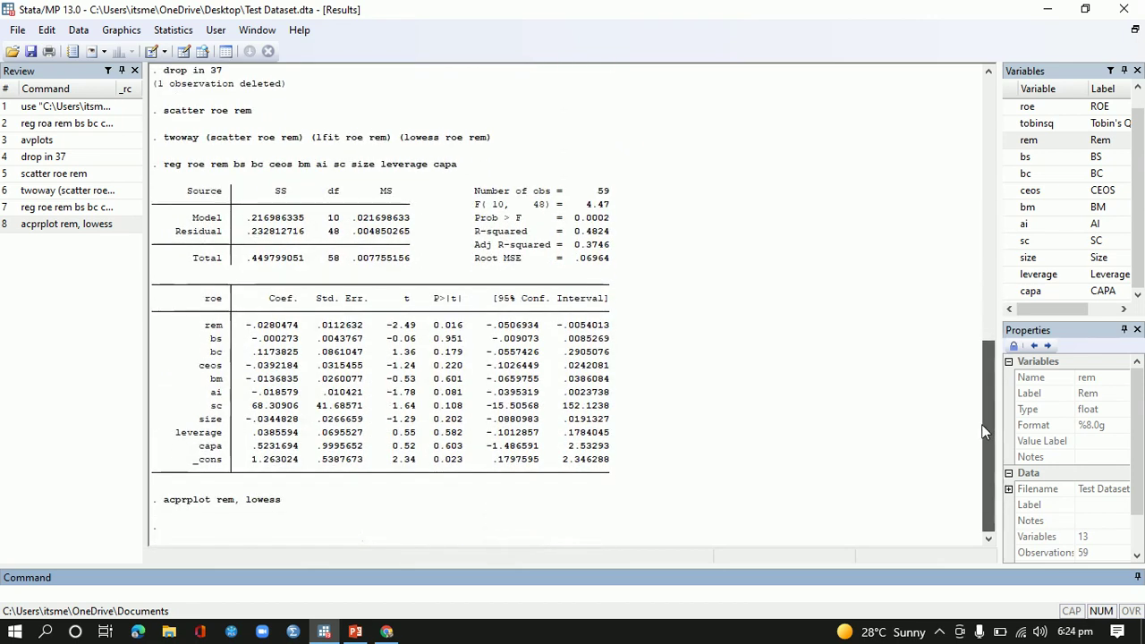
drag(251, 114, 170, 116)
key(ctrl+c)
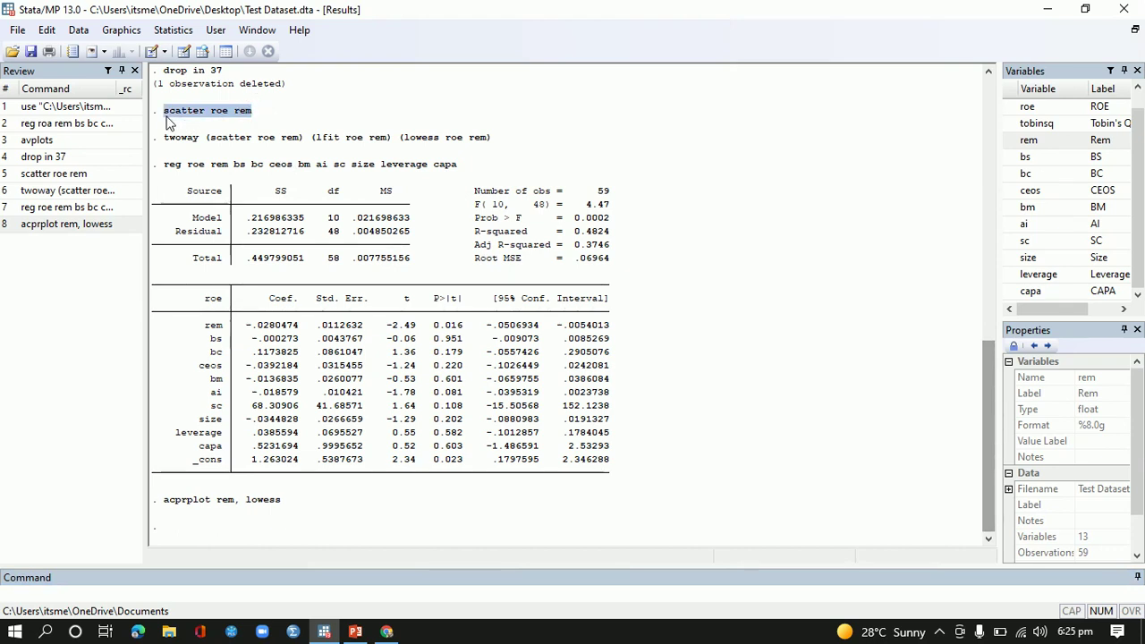
click(154, 592)
key(ctrl+v)
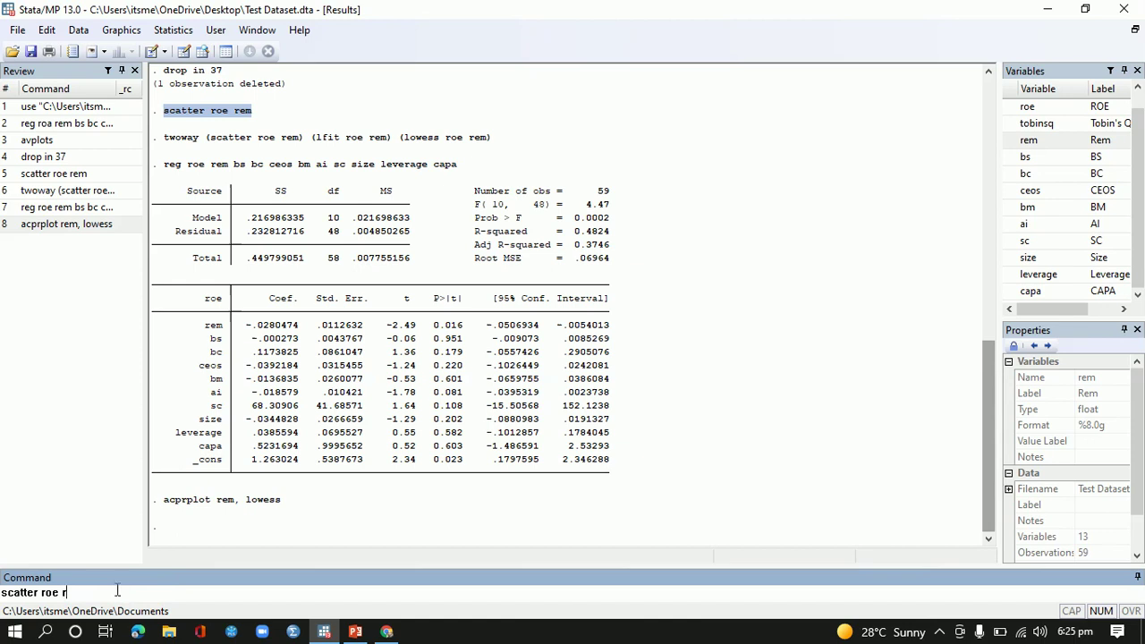
click(1011, 159)
key(Return)
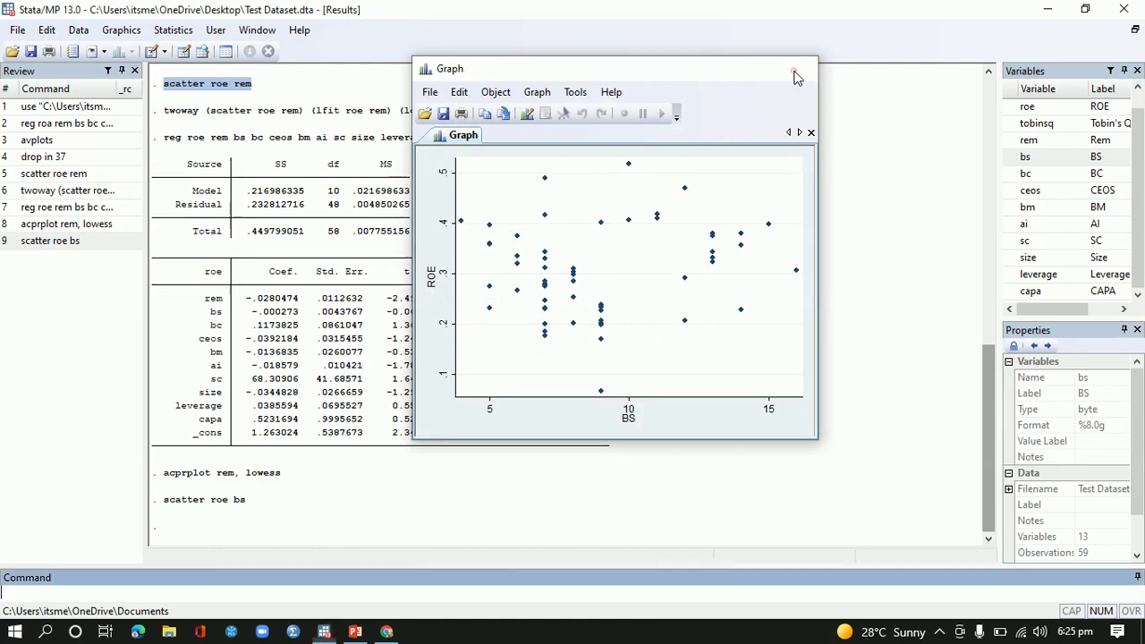
click(796, 73)
Copy the earlier twoway command into the command line and change its scatter term to (scatter roe bs).
drag(164, 112, 491, 117)
key(ctrl+c)
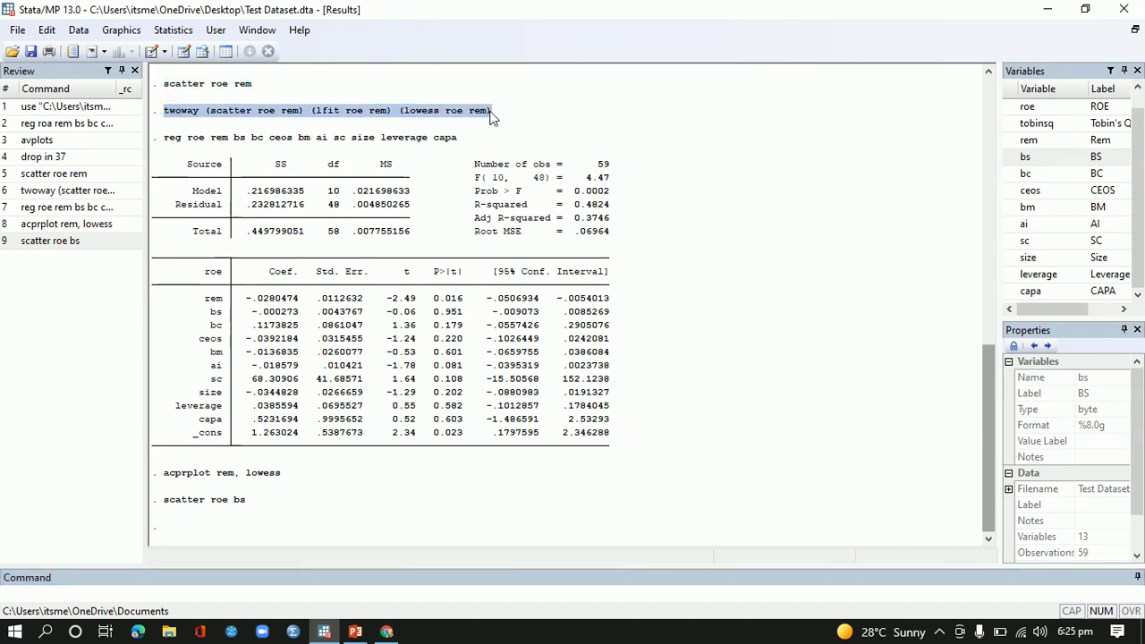
click(255, 593)
key(ctrl+v)
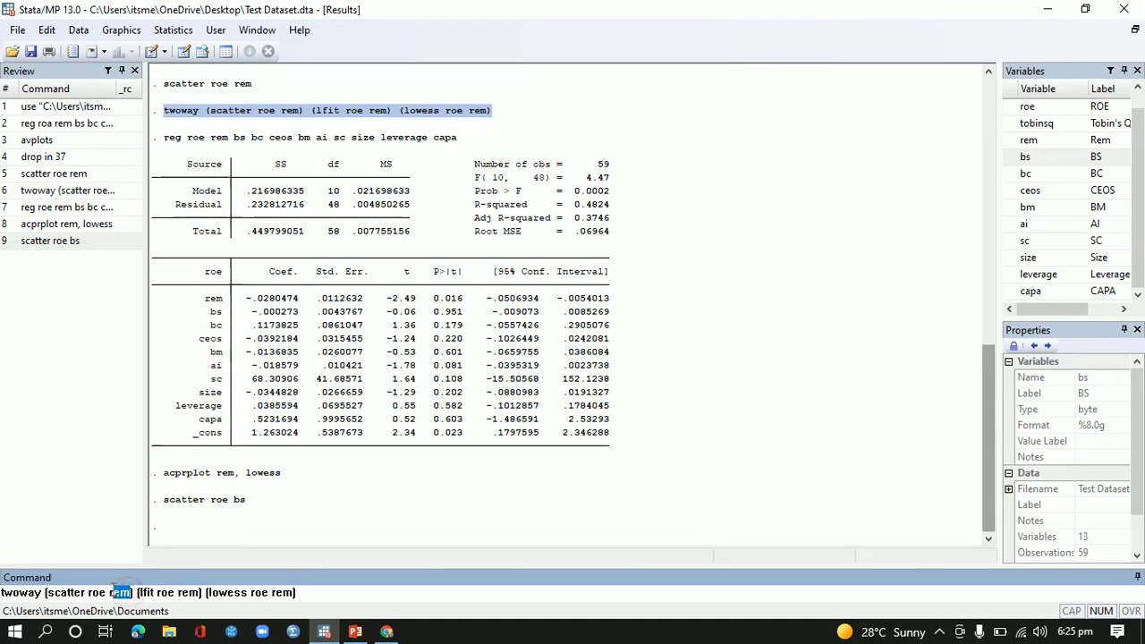
drag(111, 591, 107, 591)
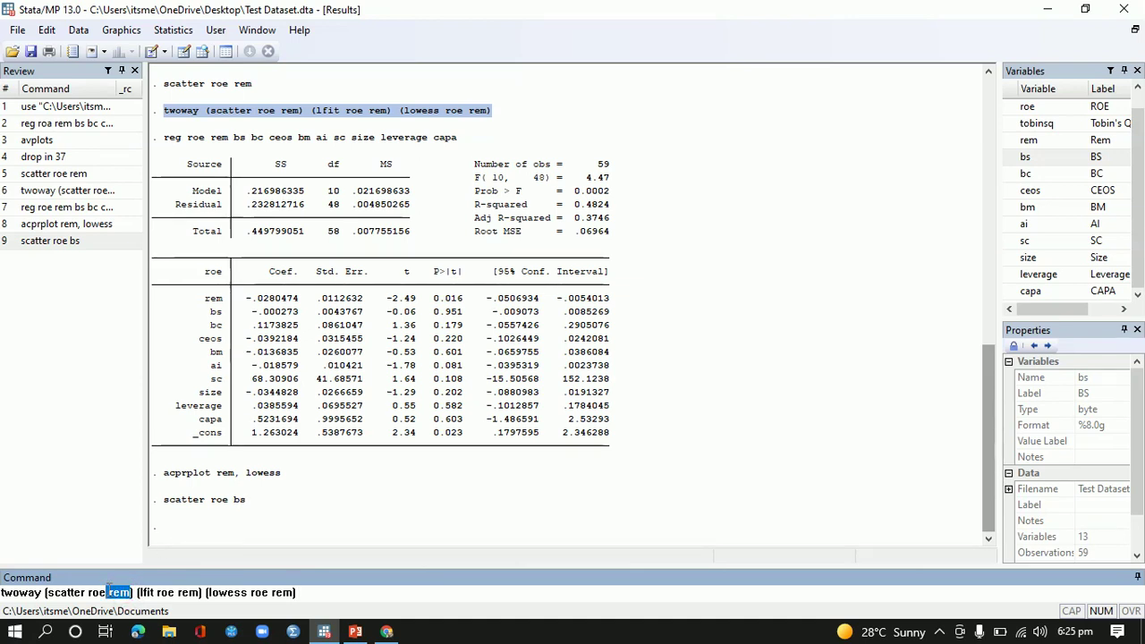
click(1010, 156)
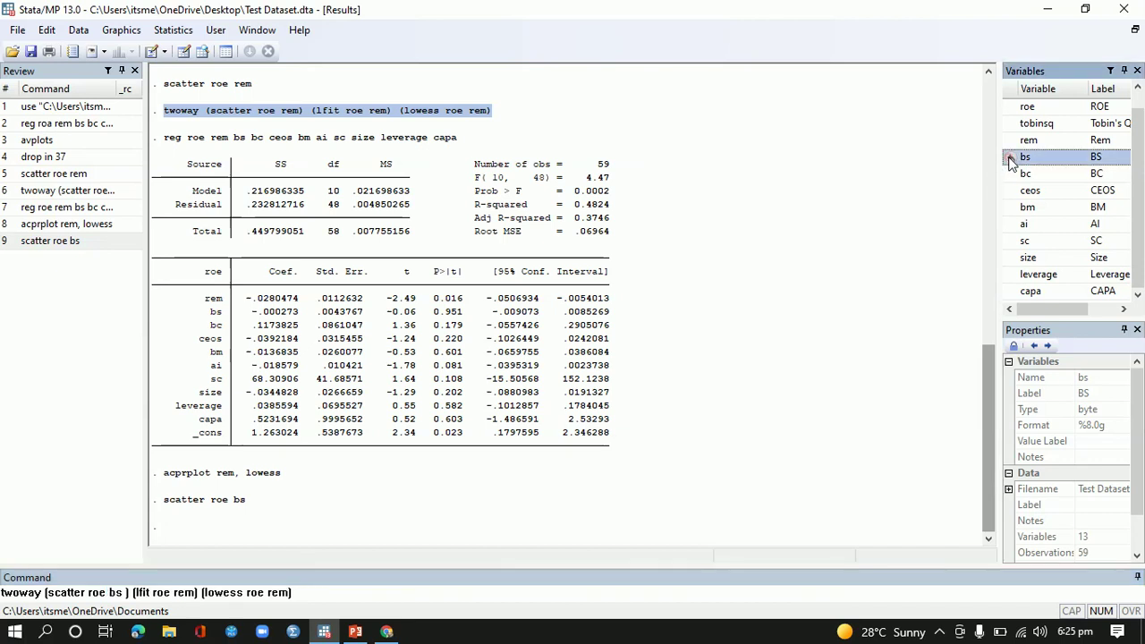
click(127, 591)
key(BackSpace)
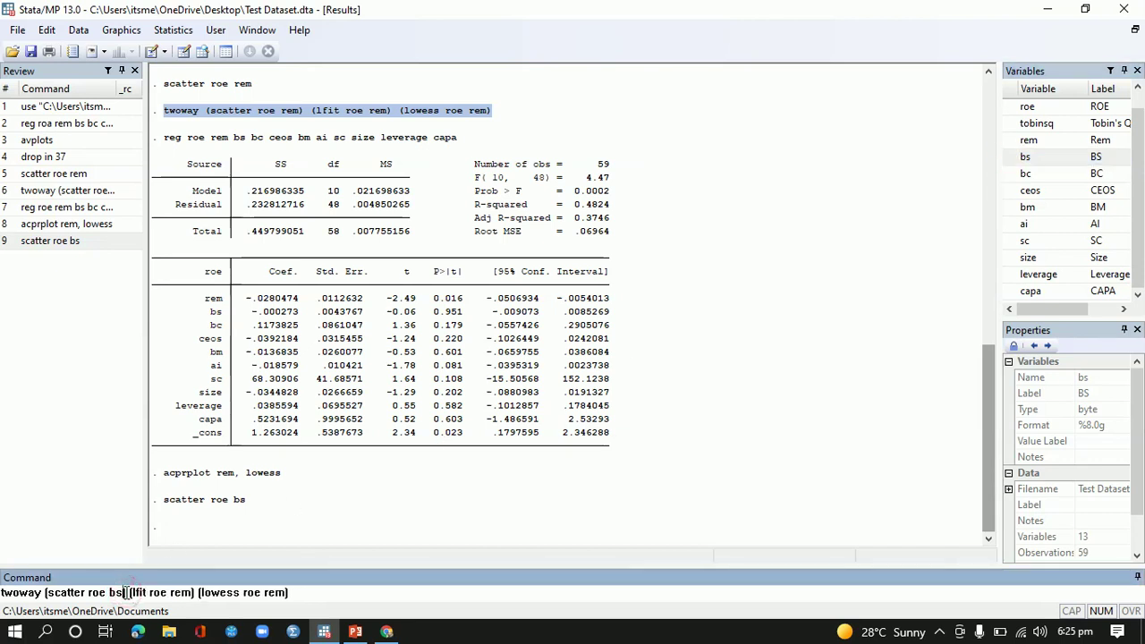
Replace rem with bs in the lfit term of the twoway command.
click(192, 592)
key(BackSpace)
key(BackSpace)
key(BackSpace)
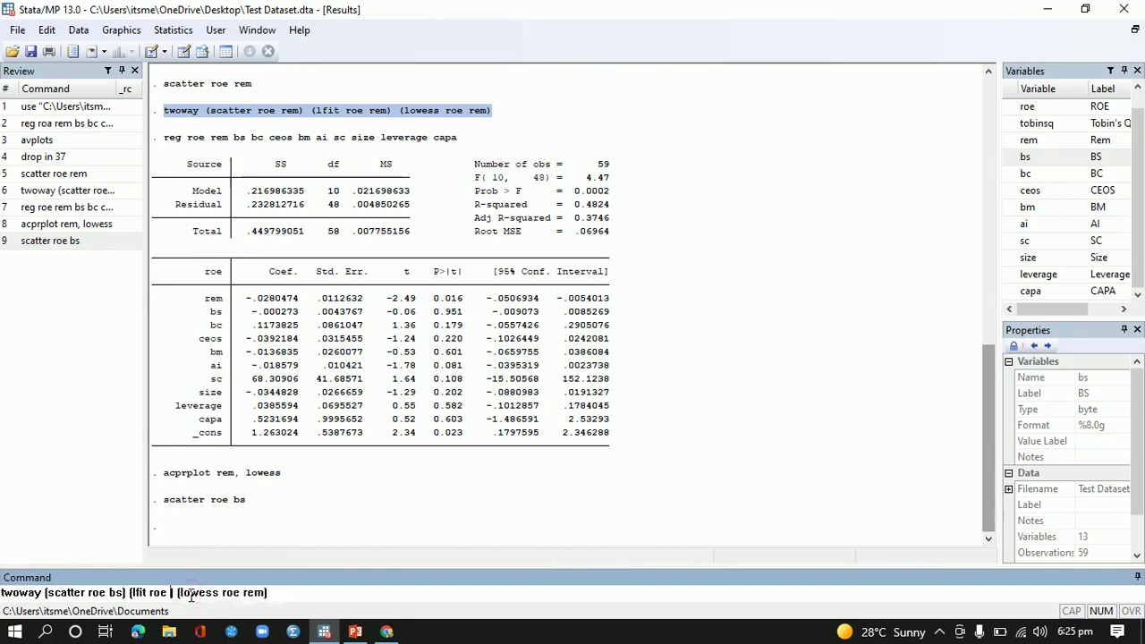
text(b)
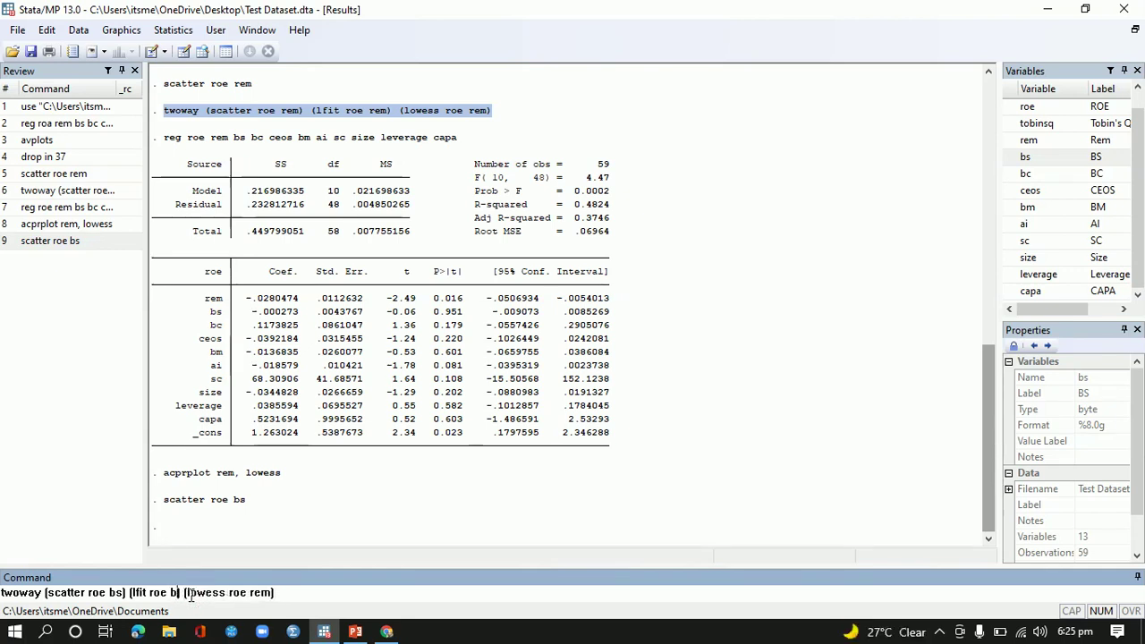
text(s)
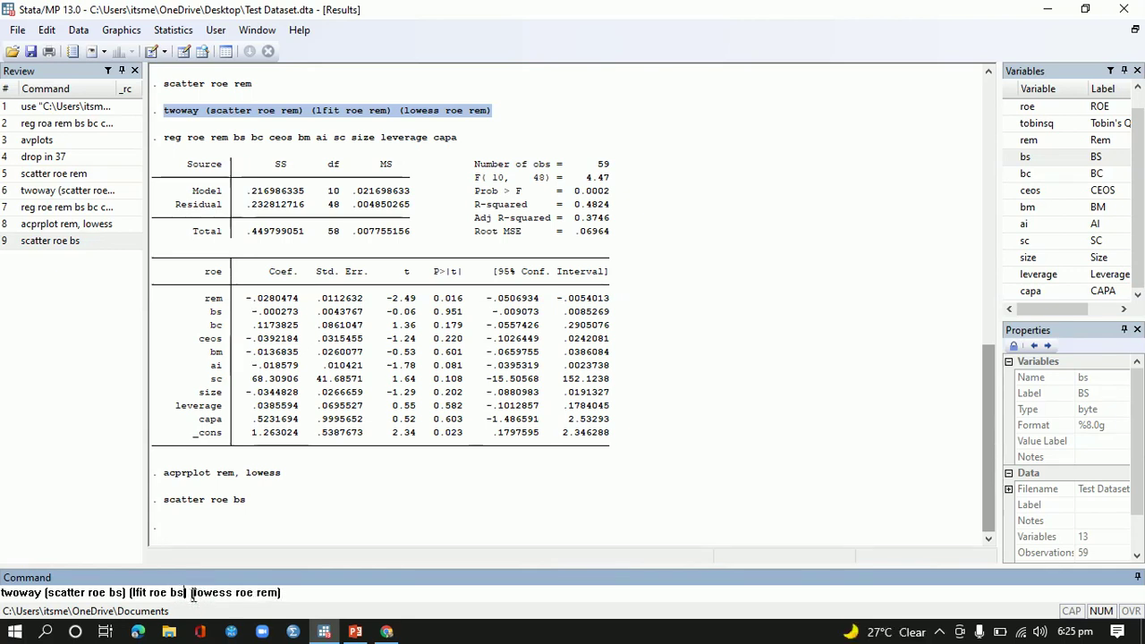
Change the lowess term to (lowess roe bs), run the twoway command, and inspect the enlarged graph before closing it.
click(277, 593)
key(BackSpace)
key(BackSpace)
key(BackSpace)
text(bs))
key(Return)
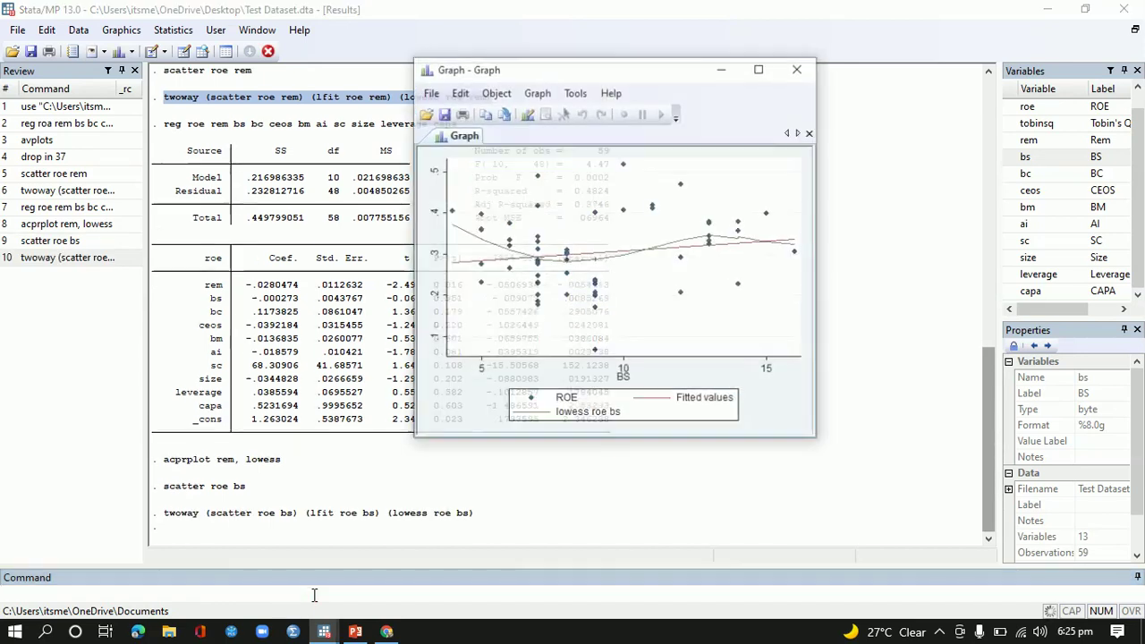
click(759, 68)
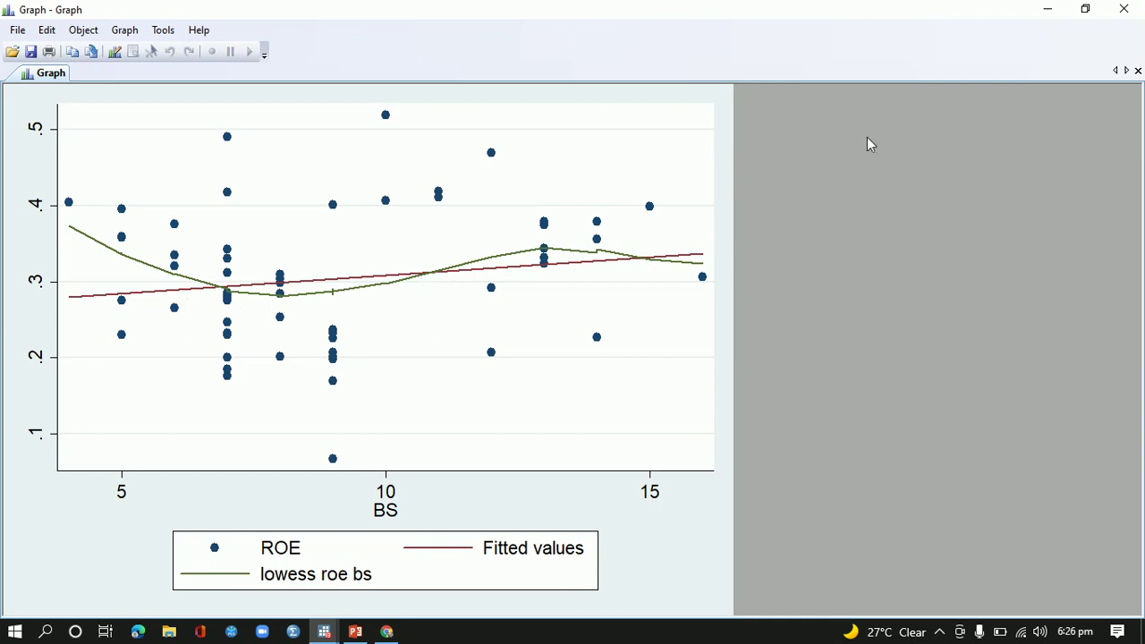
click(1124, 10)
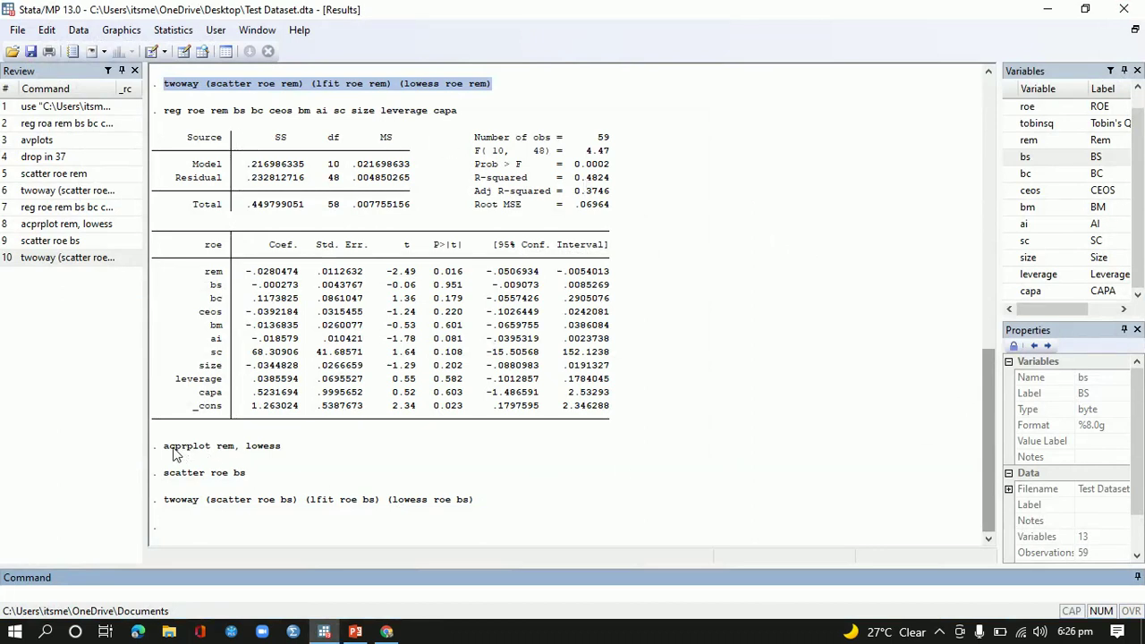
Copy the earlier acprplot command into the command line and replace rem with bs.
drag(167, 452, 294, 452)
key(ctrl+c)
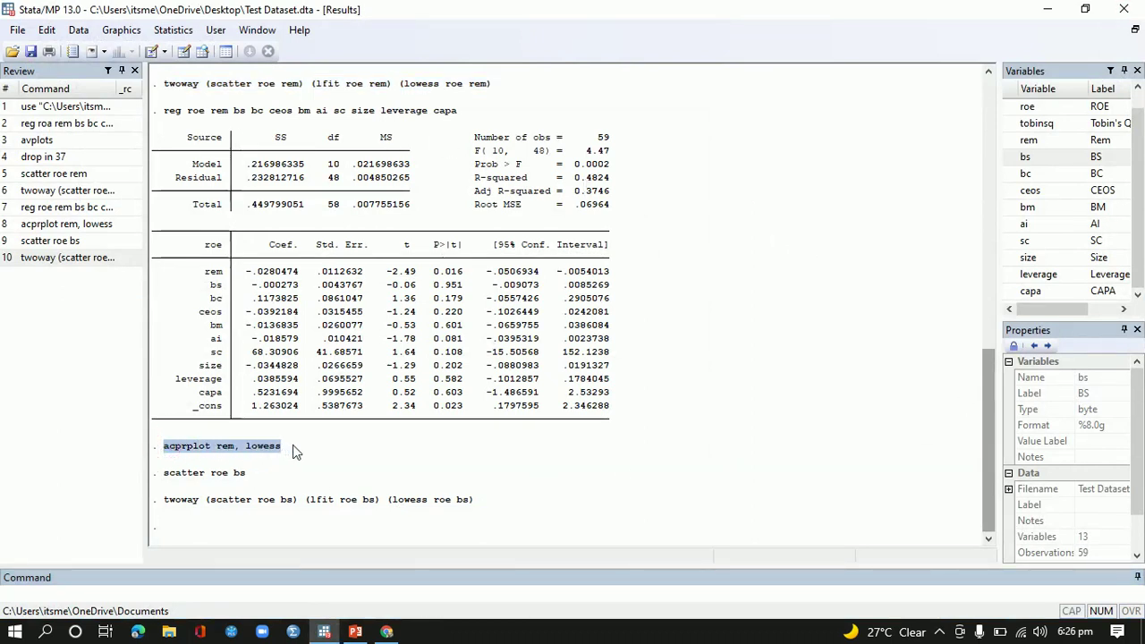
click(189, 597)
key(ctrl+v)
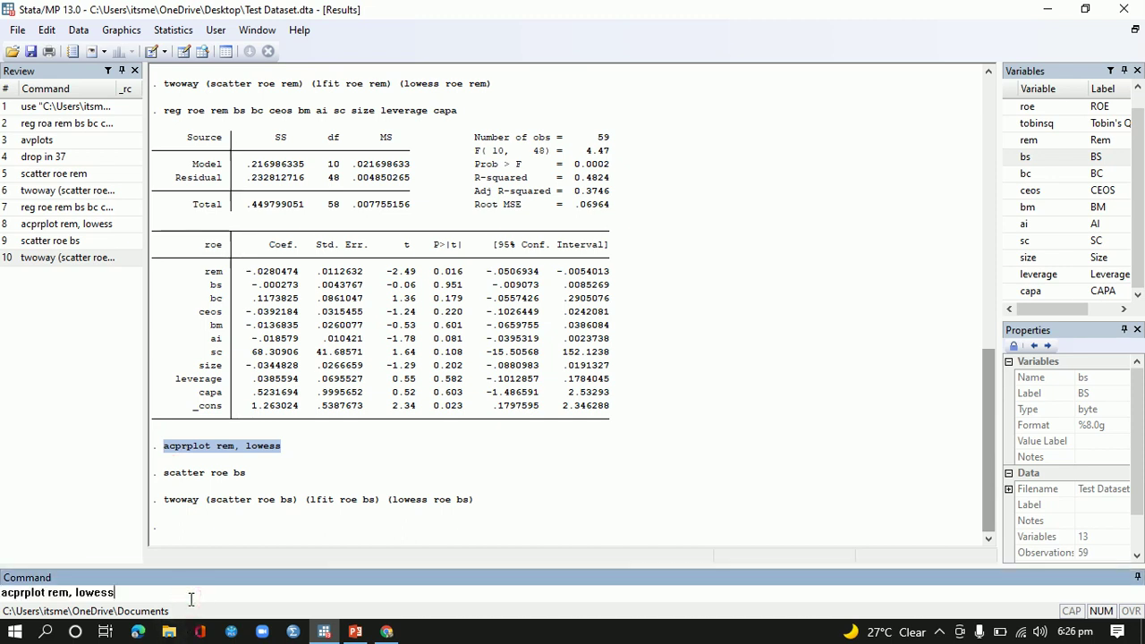
double_click(62, 592)
key(BackSpace)
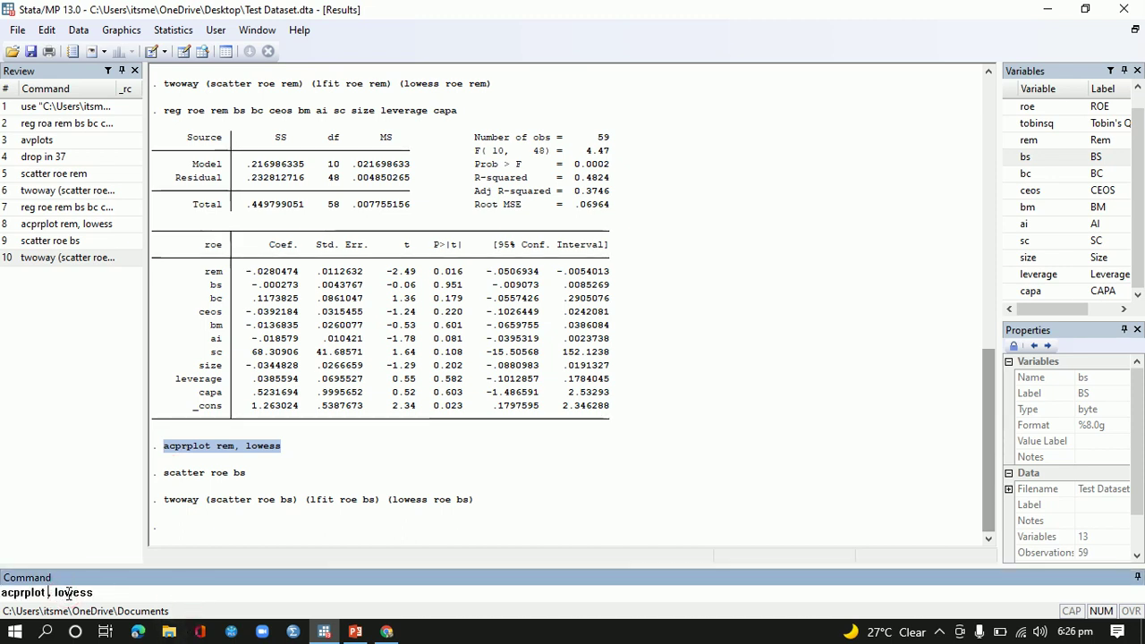
text(bs)
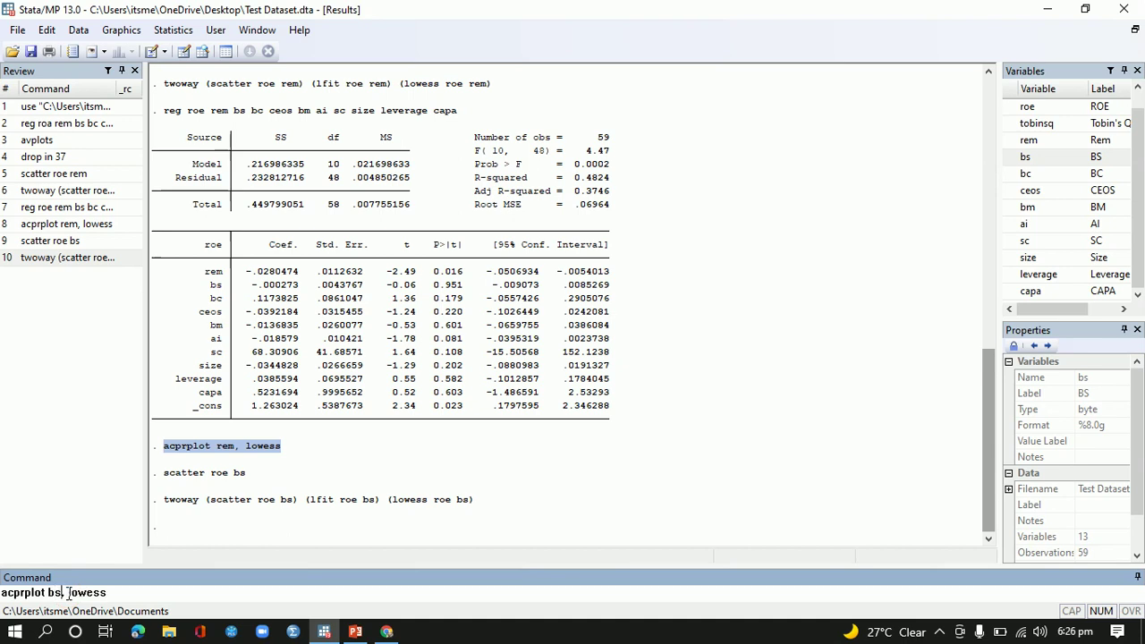
Run acprplot bs, lowess, inspect the enlarged graph, and close it.
key(Return)
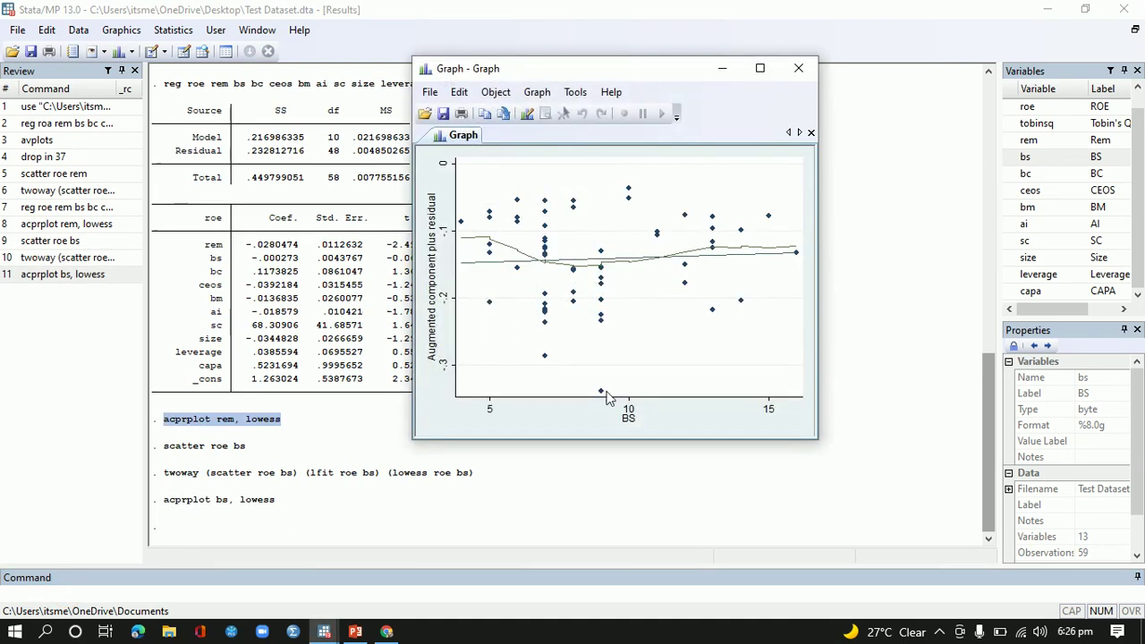
click(760, 69)
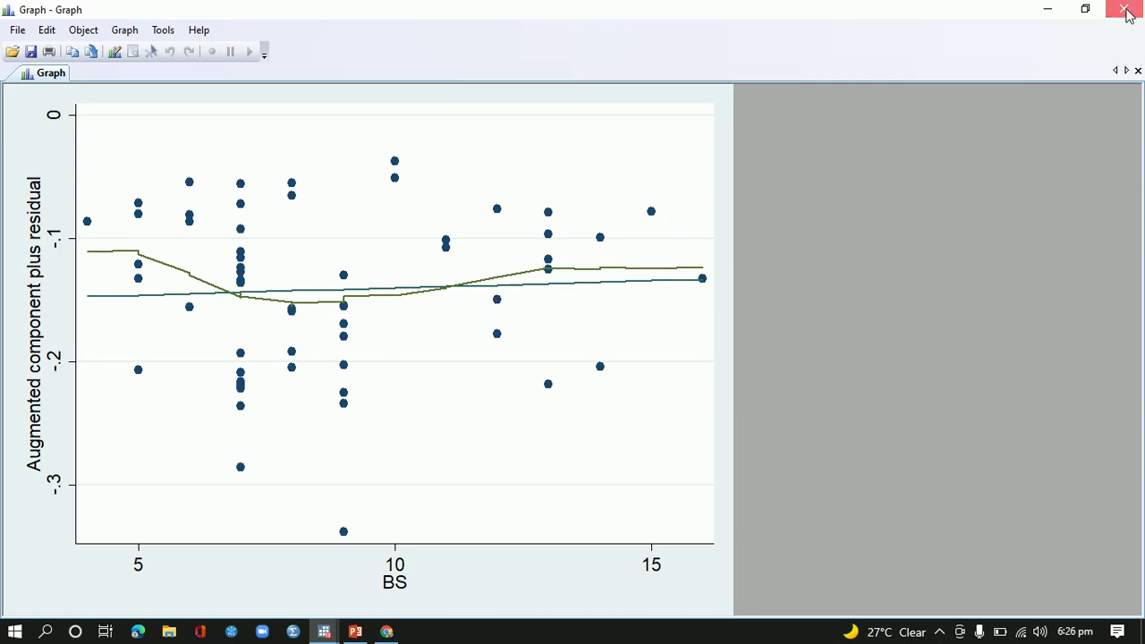
click(1125, 12)
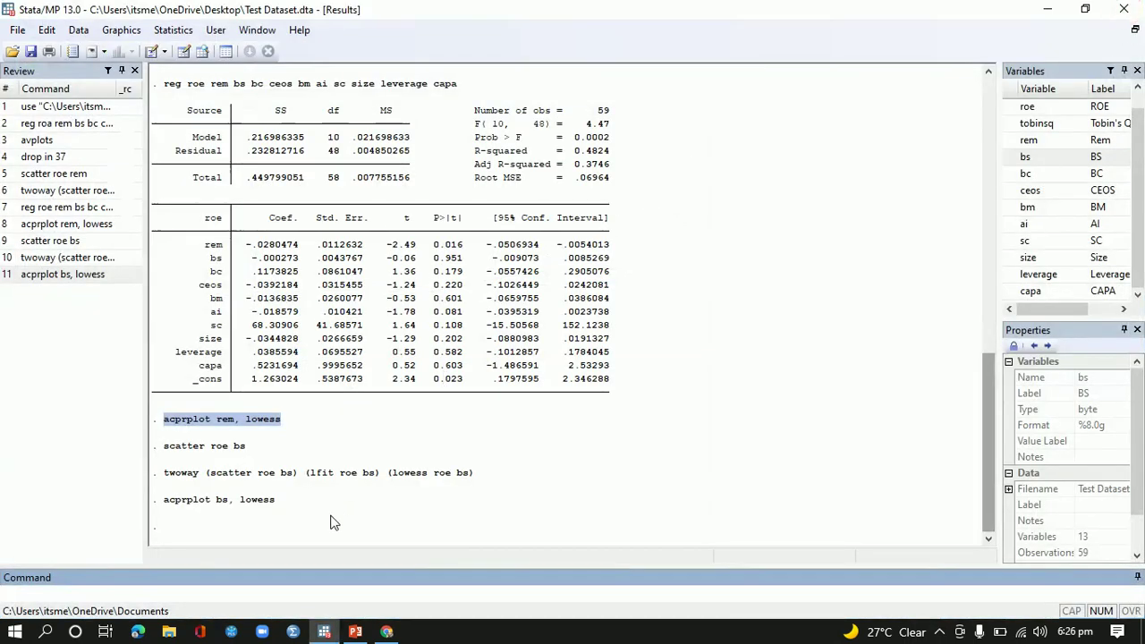
Switch to Assumptions.pptx in PowerPoint and review the ACPRPLOT Method slide and the following remedy slide as a slide show.
drag(987, 452, 1002, 192)
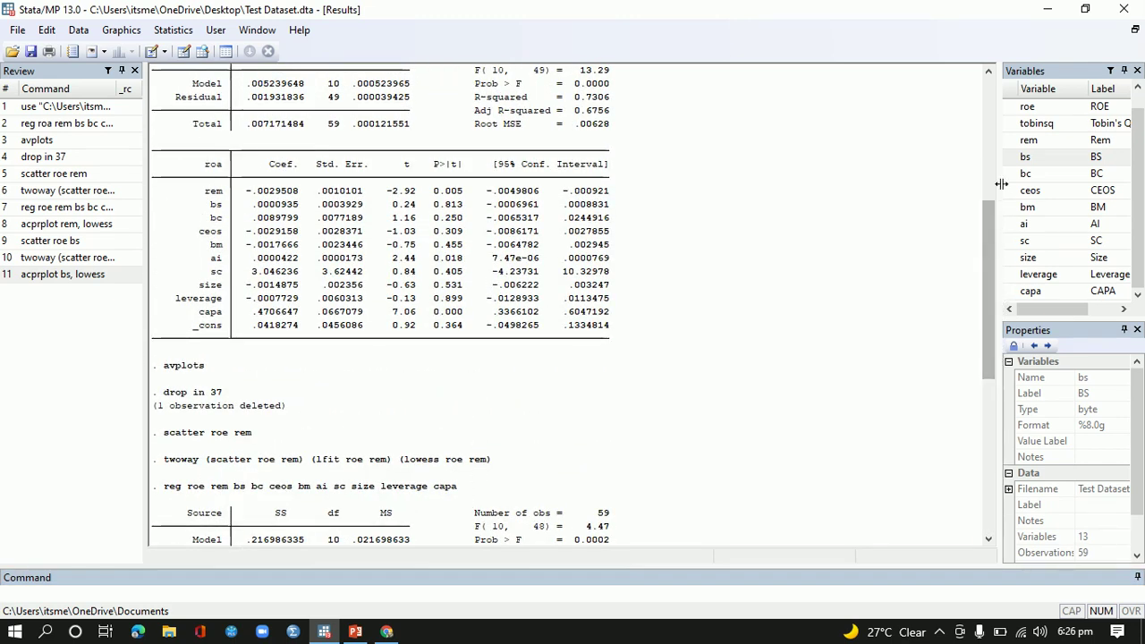
click(355, 631)
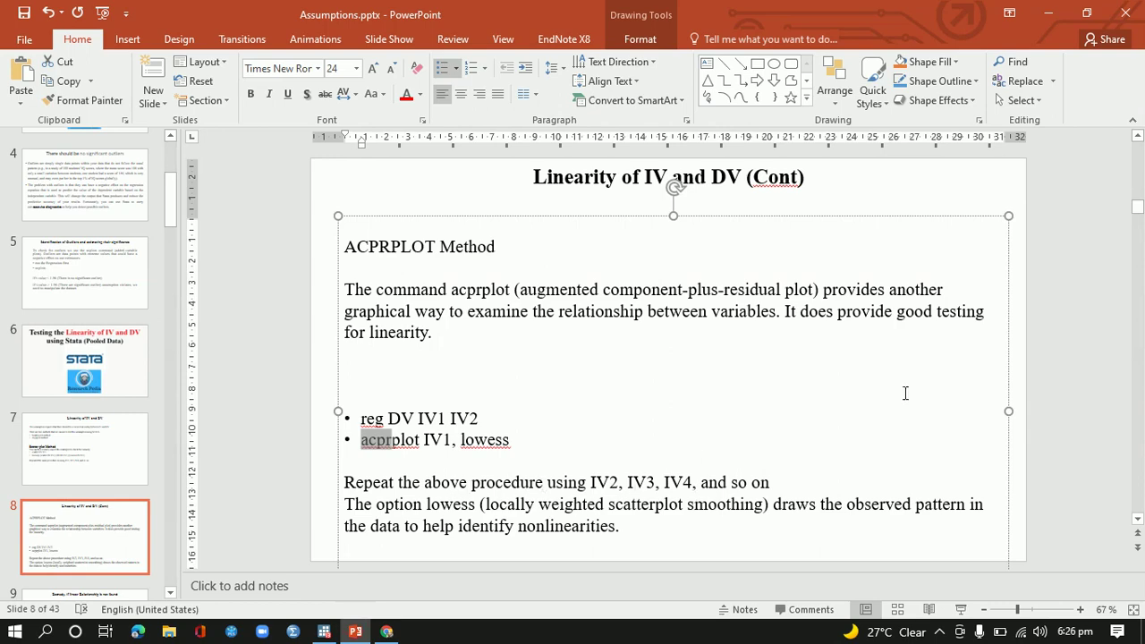
click(962, 609)
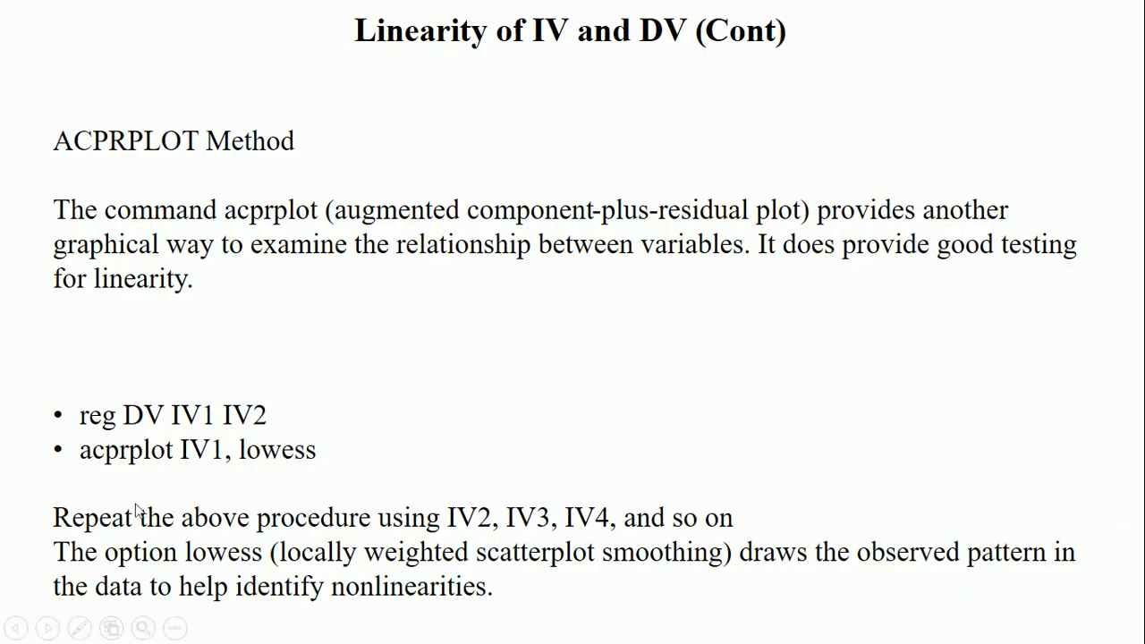
click(54, 516)
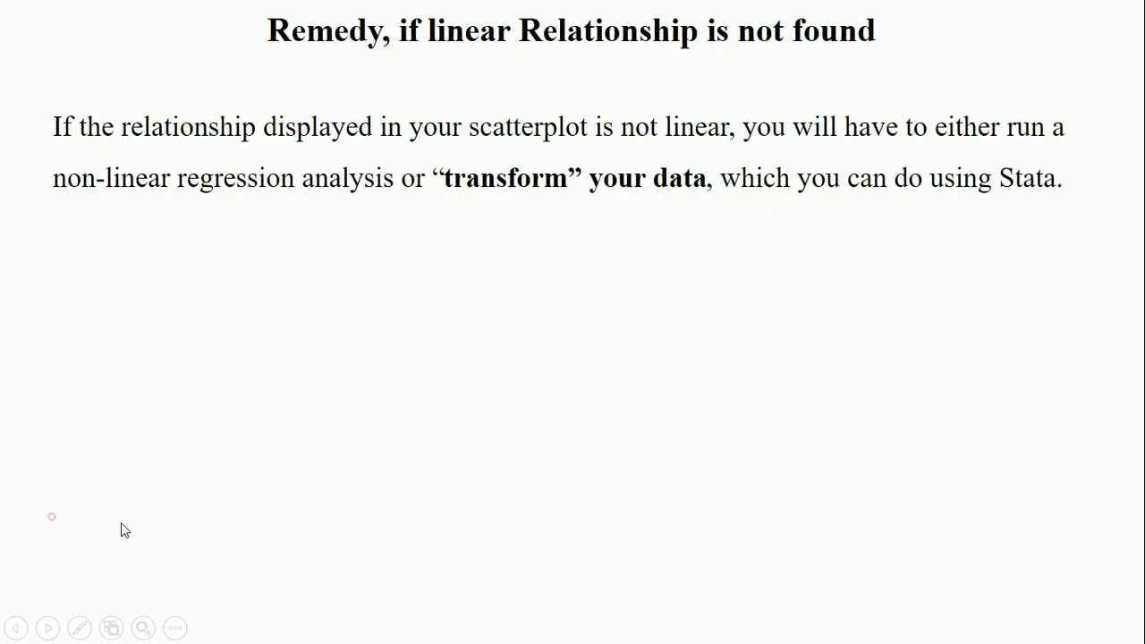
click(222, 490)
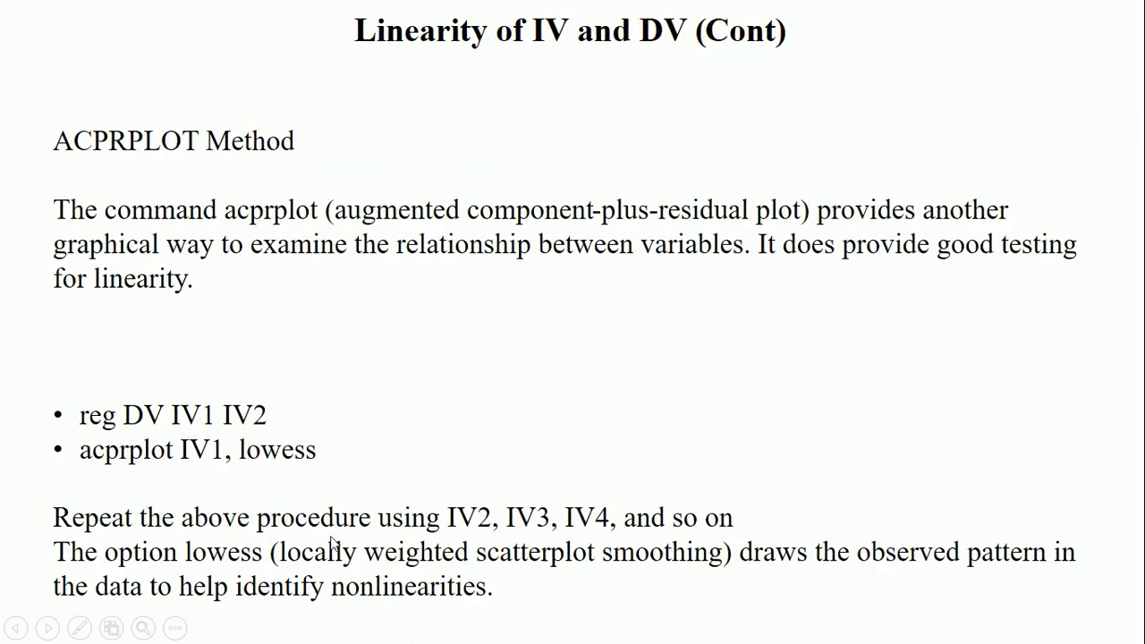